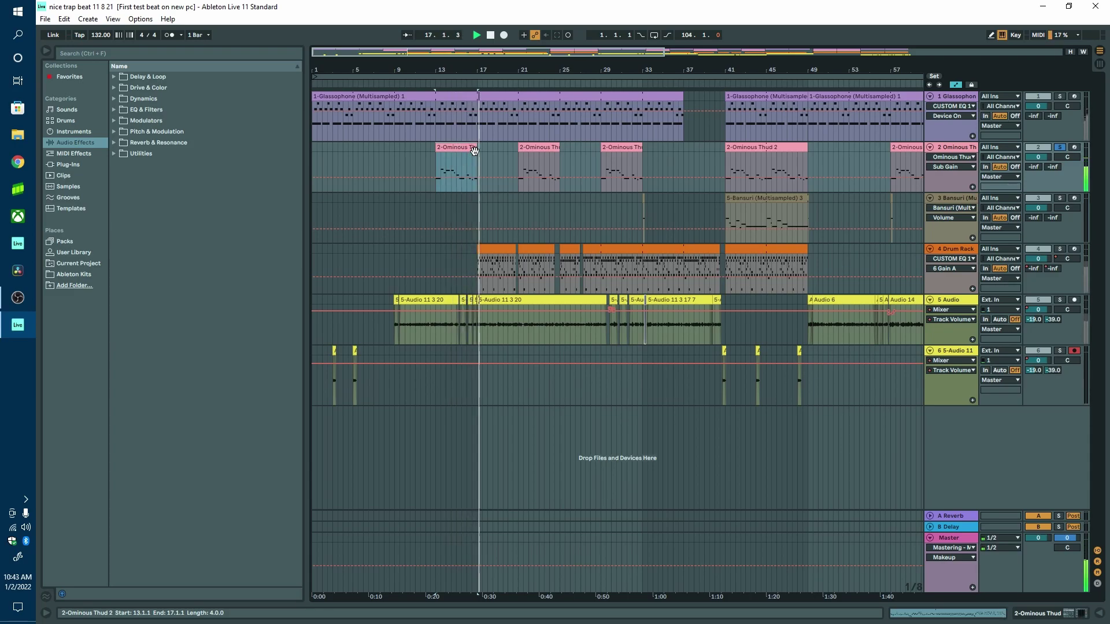
Mute the Bansuri, Drum Rack and audio tracks and play the Glassophone and Ominous Thud parts from bar 13
left_click(540, 150)
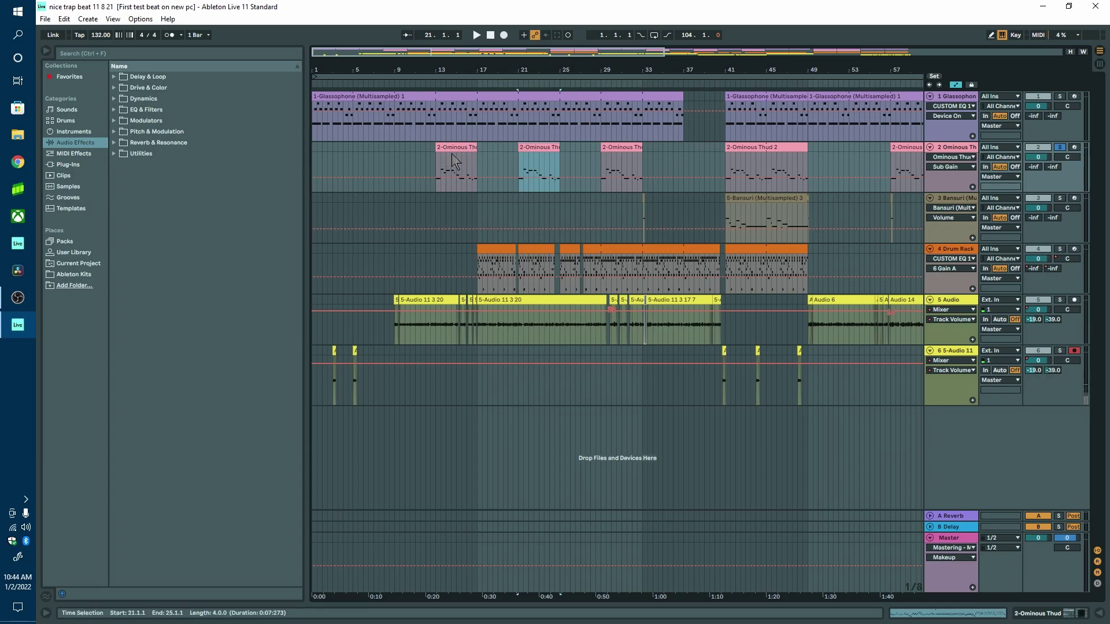
left_click(438, 104)
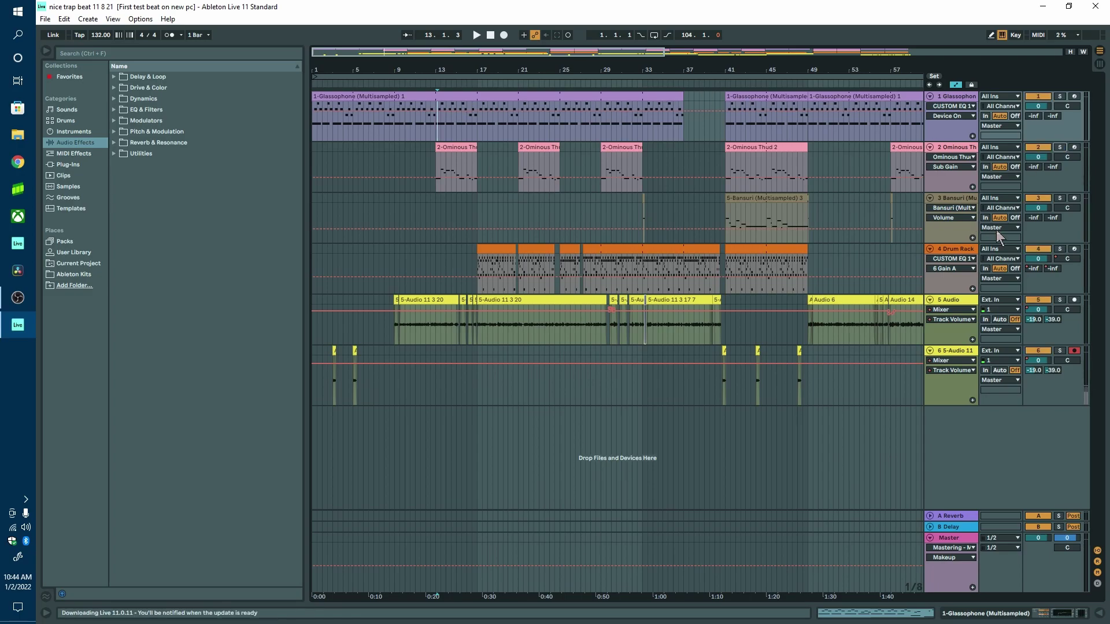
left_click(1040, 198)
left_click(1047, 249)
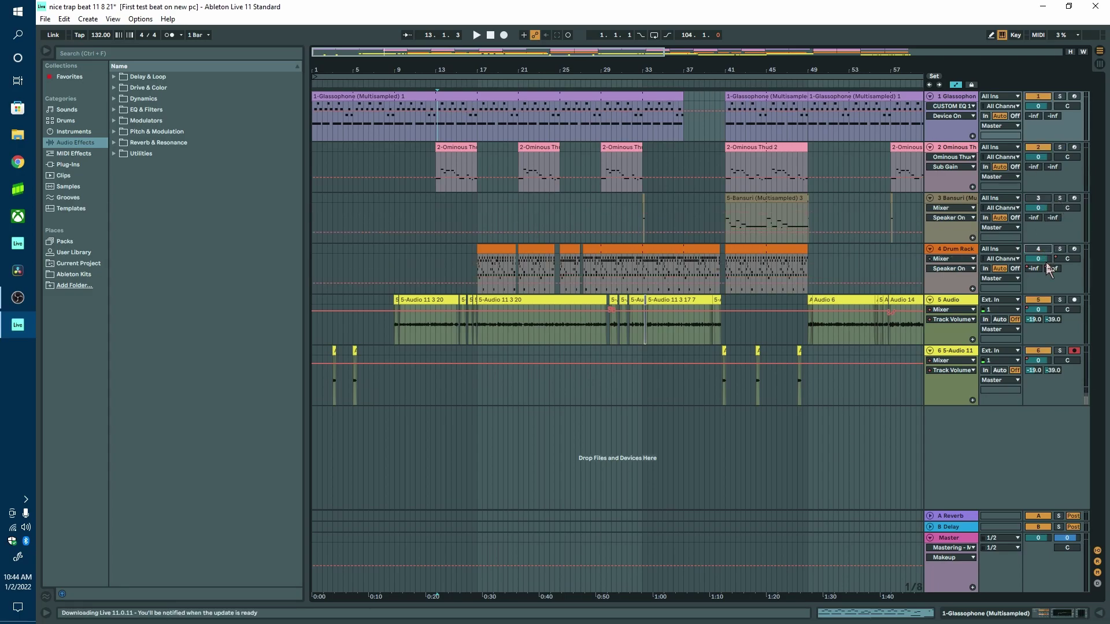
left_click(1046, 299)
key("space")
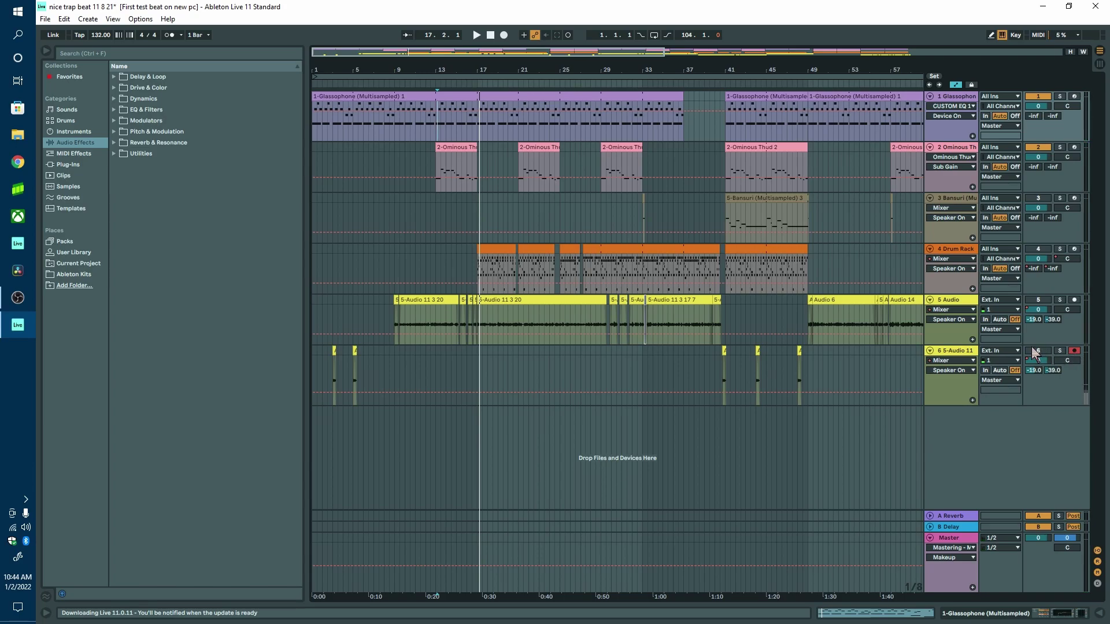
Solo the Drum Rack track and listen to its pattern from the first drum clip at bar 17
left_click(1060, 250)
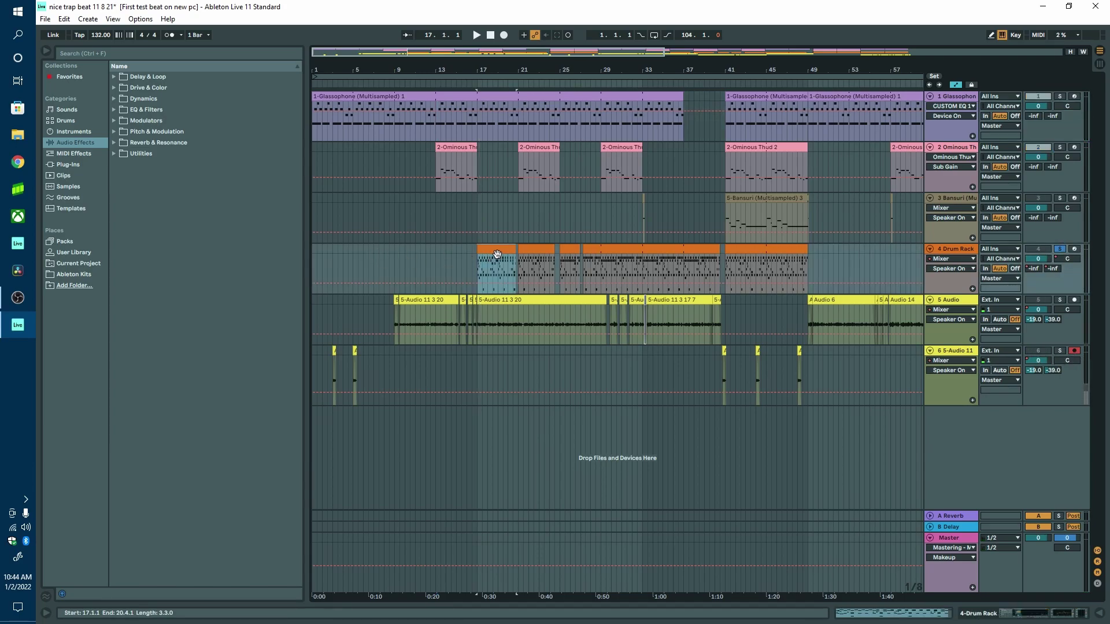
key("space")
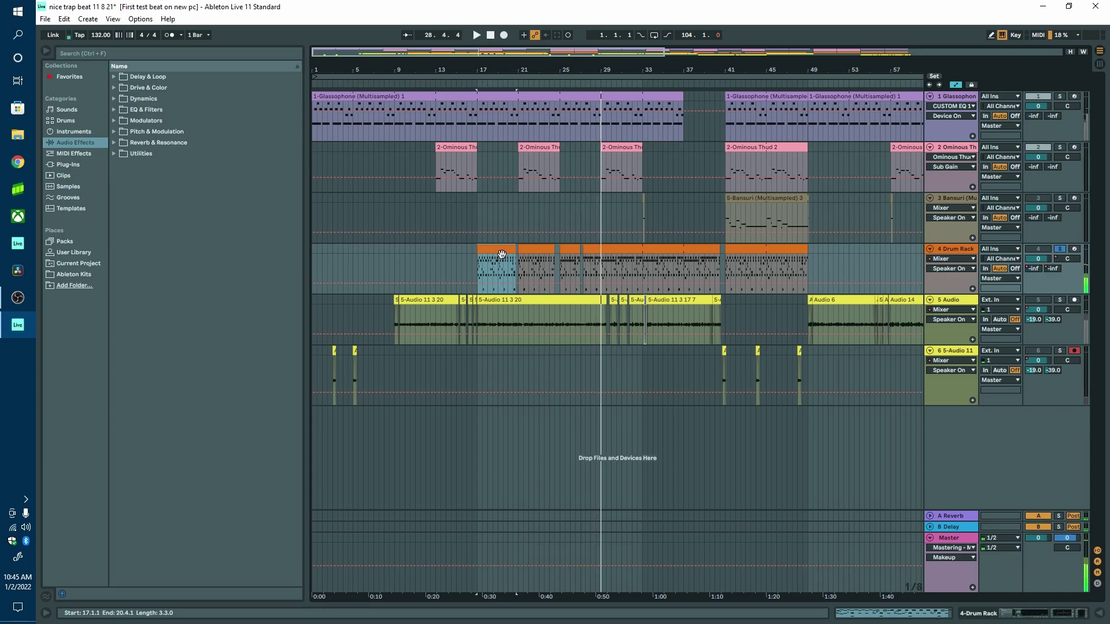
key("space")
Reactivate the Bansuri and Drum Rack tracks and play the arrangement from the Ominous Thud clip at bar 21
key("ctrl+a")
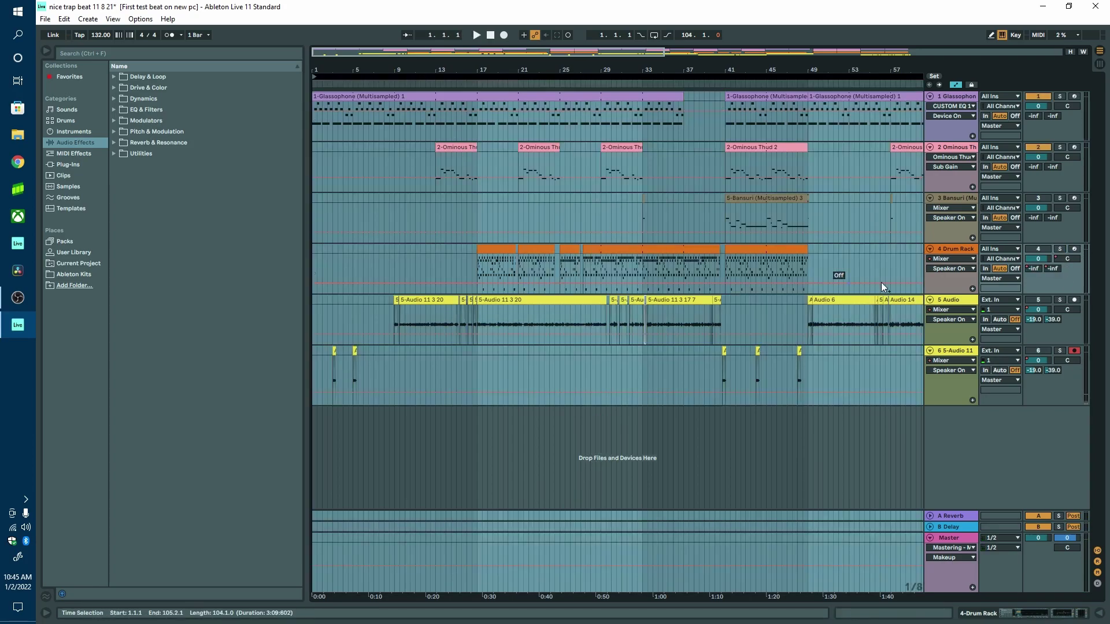
key("ctrl+a")
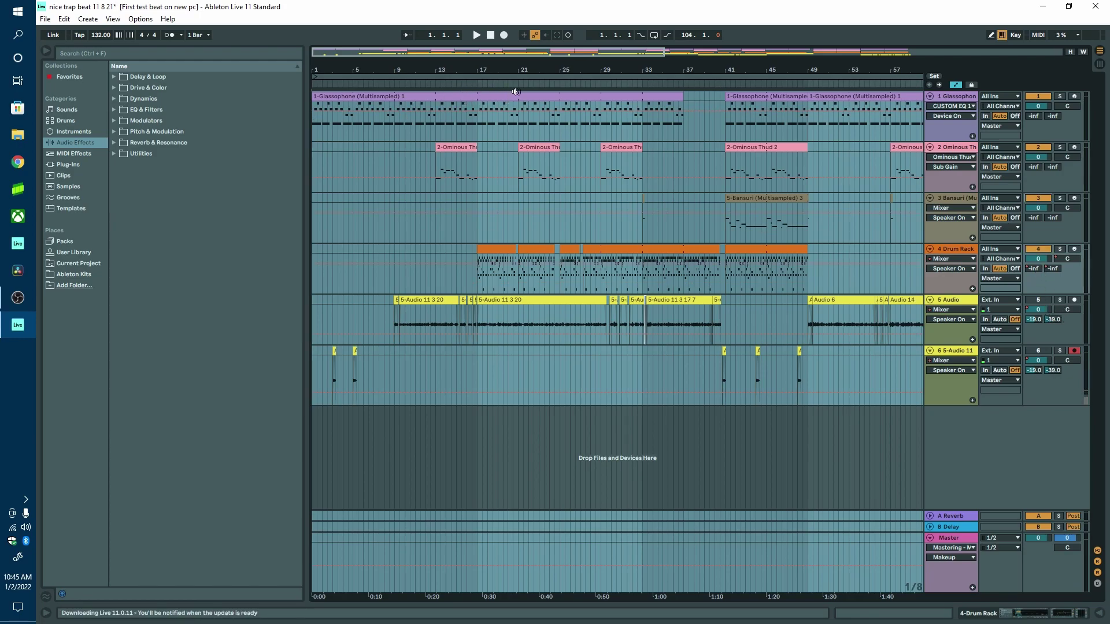
left_click(530, 149)
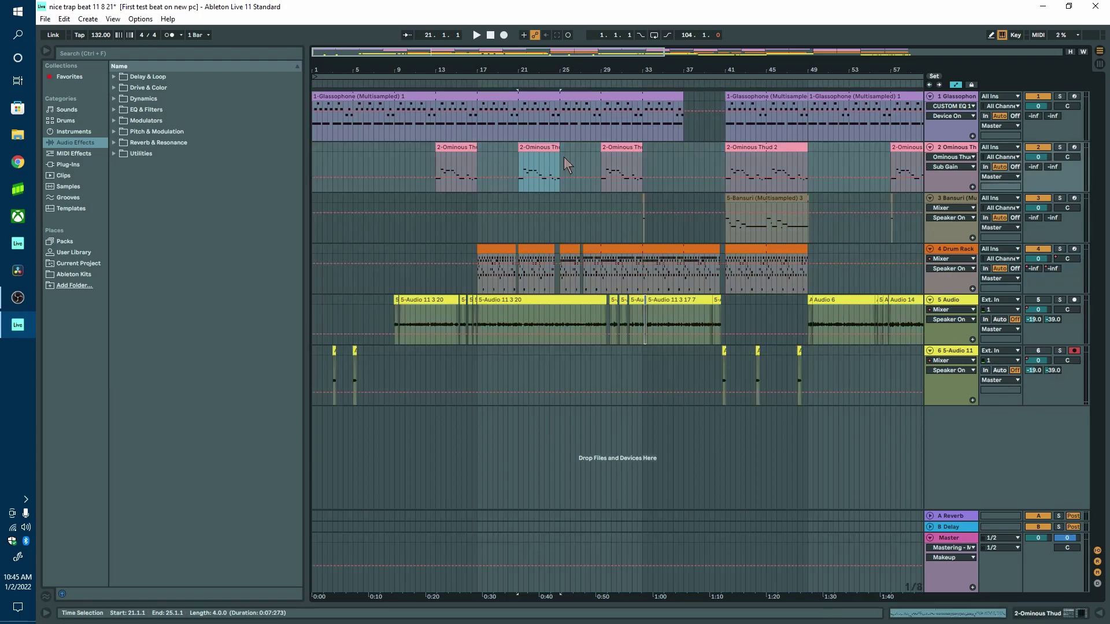
key("space")
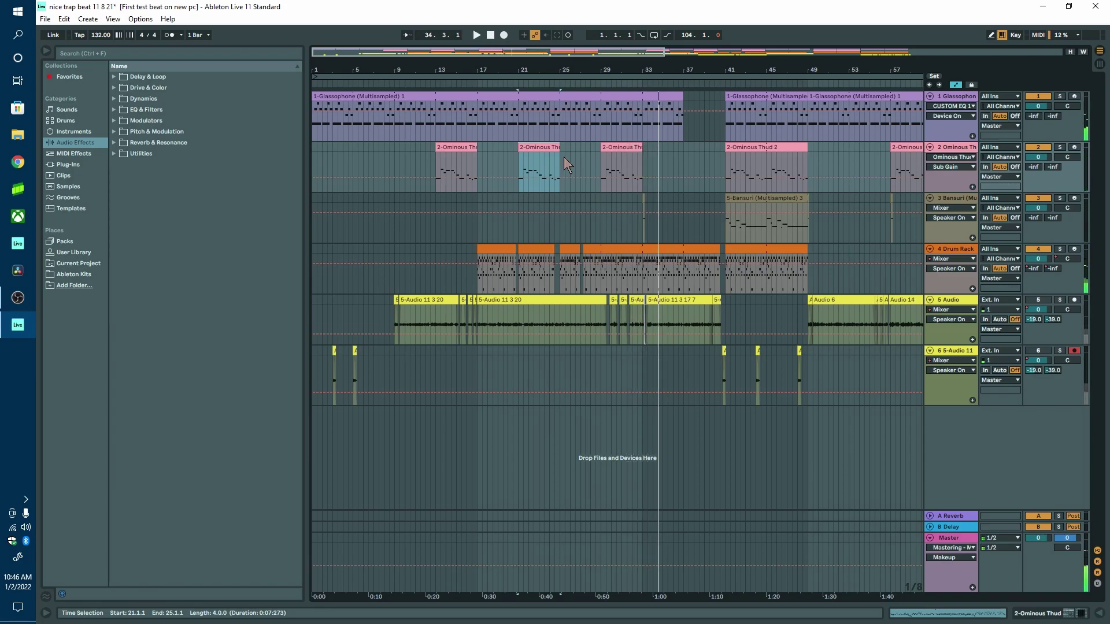
Listen to the short Bansuri clip at bar 33 in the mix and with its track soloed
left_click_drag(636, 53, 518, 178)
left_click(539, 205)
key("space")
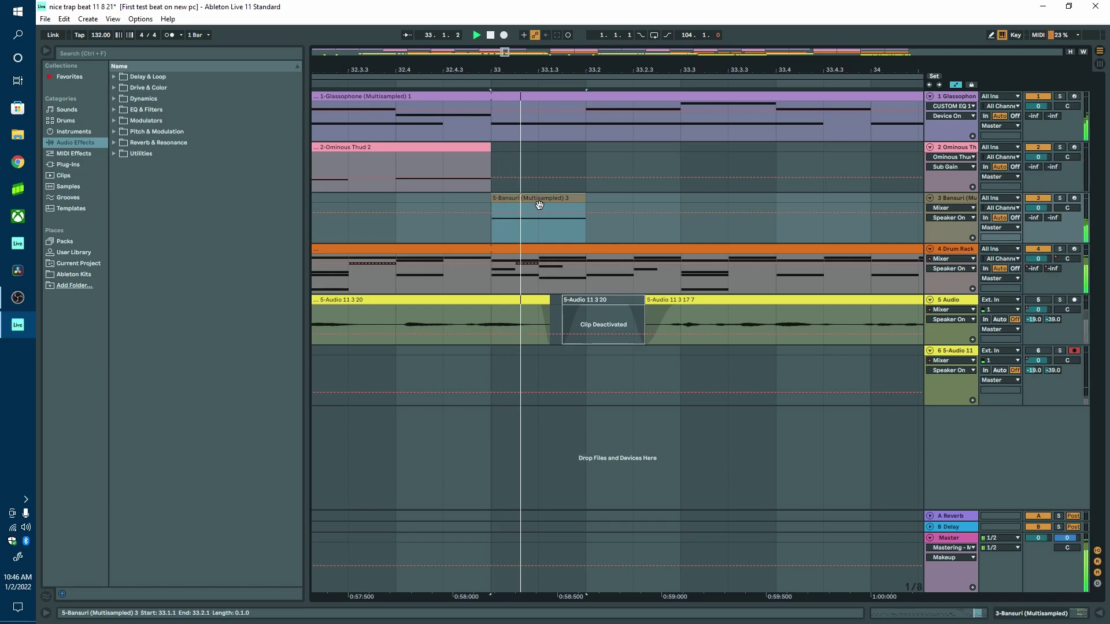
left_click(1060, 198)
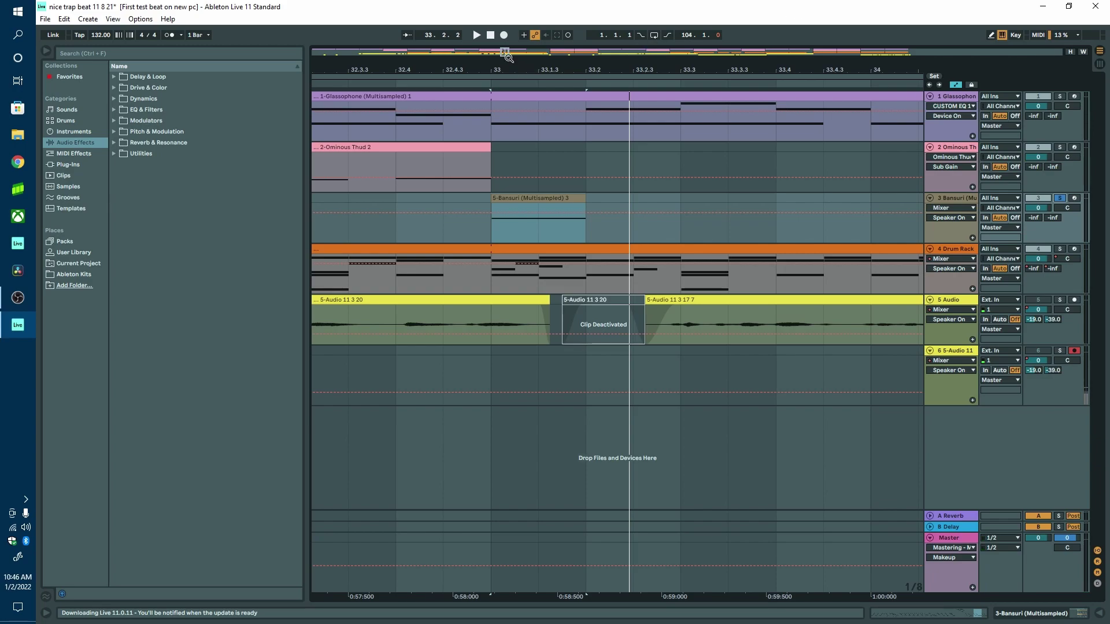
Play the section starting at the eight-bar Glassophone clip at bar 41 with no track soloed
left_click_drag(506, 56, 575, 110)
left_click(551, 102)
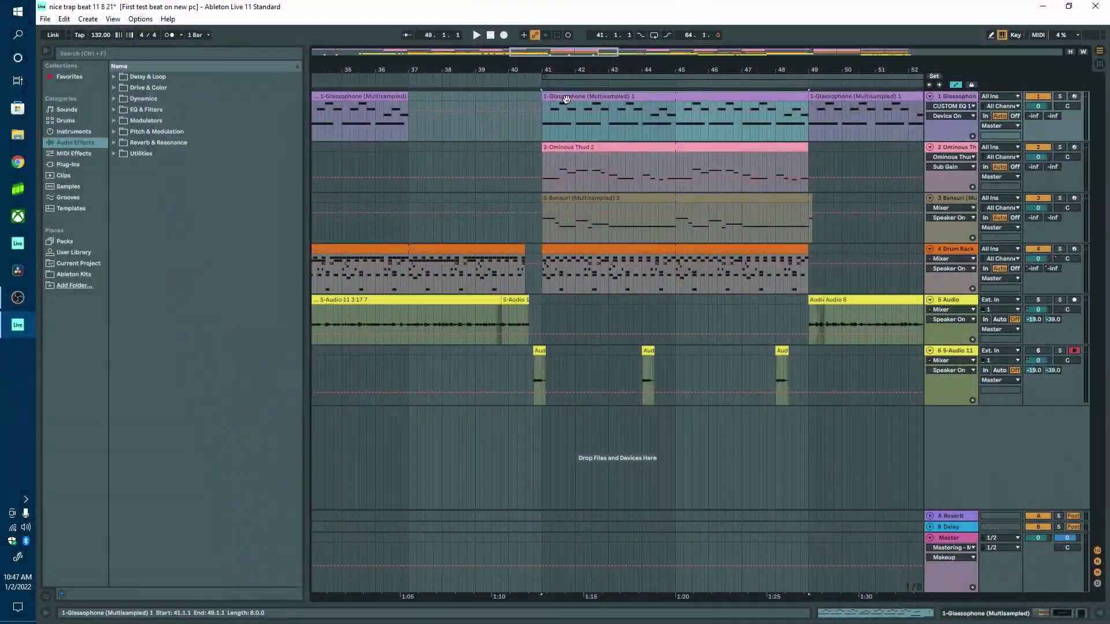
key("space")
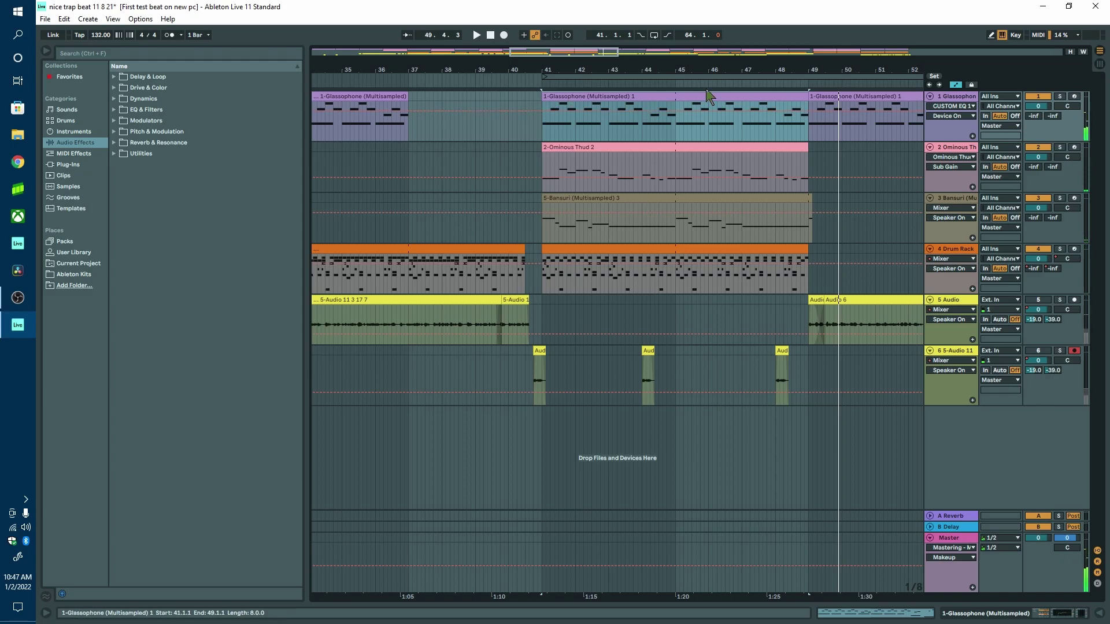
Play the arrangement from the beginning and reactivate the two audio tracks to hear them in the mix
key("w")
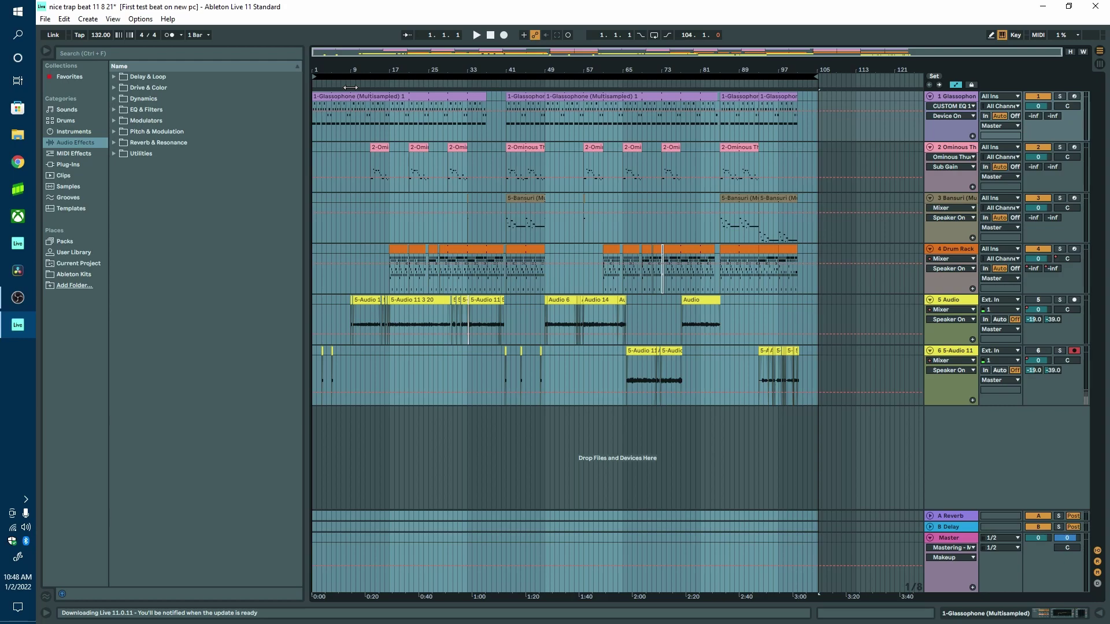
key("space")
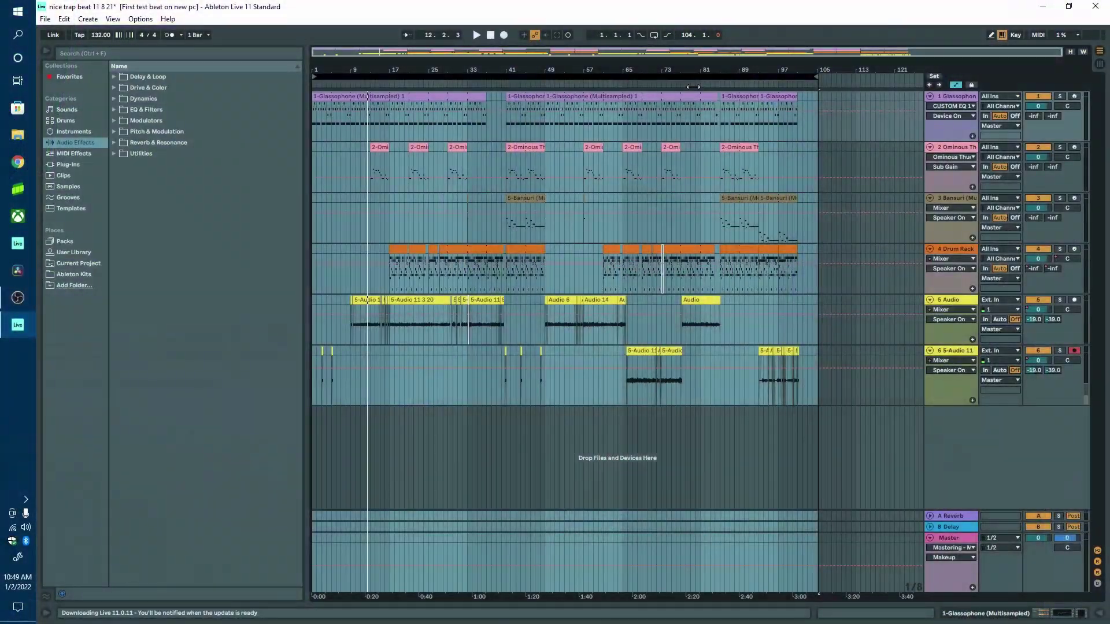
key("space")
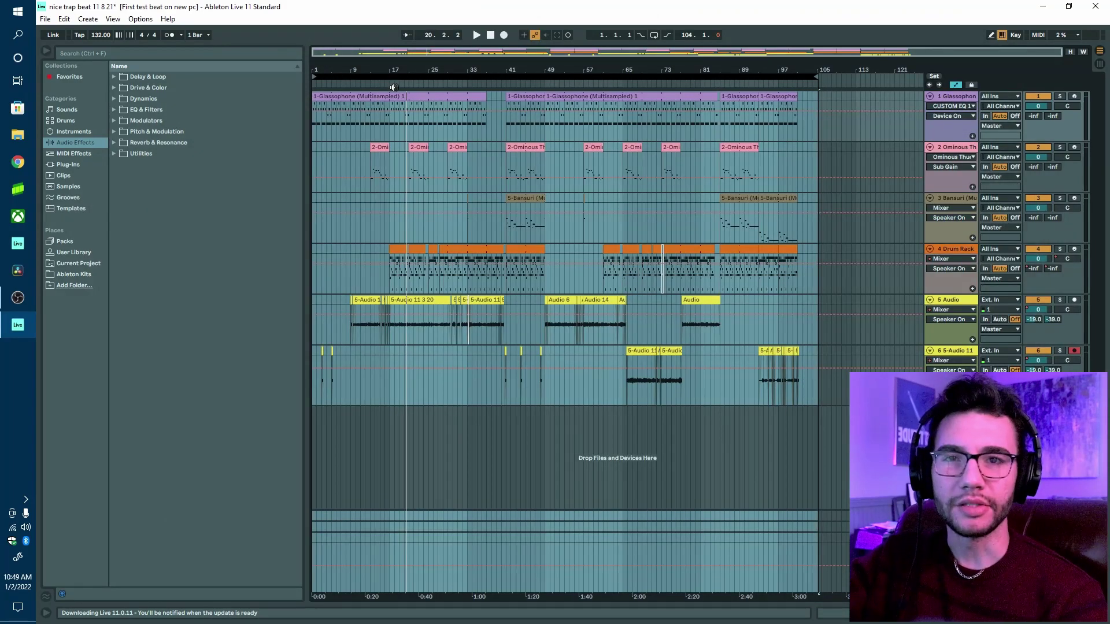
Listen to the song with both audio tracks active, starting from about bar 17
left_click(394, 87)
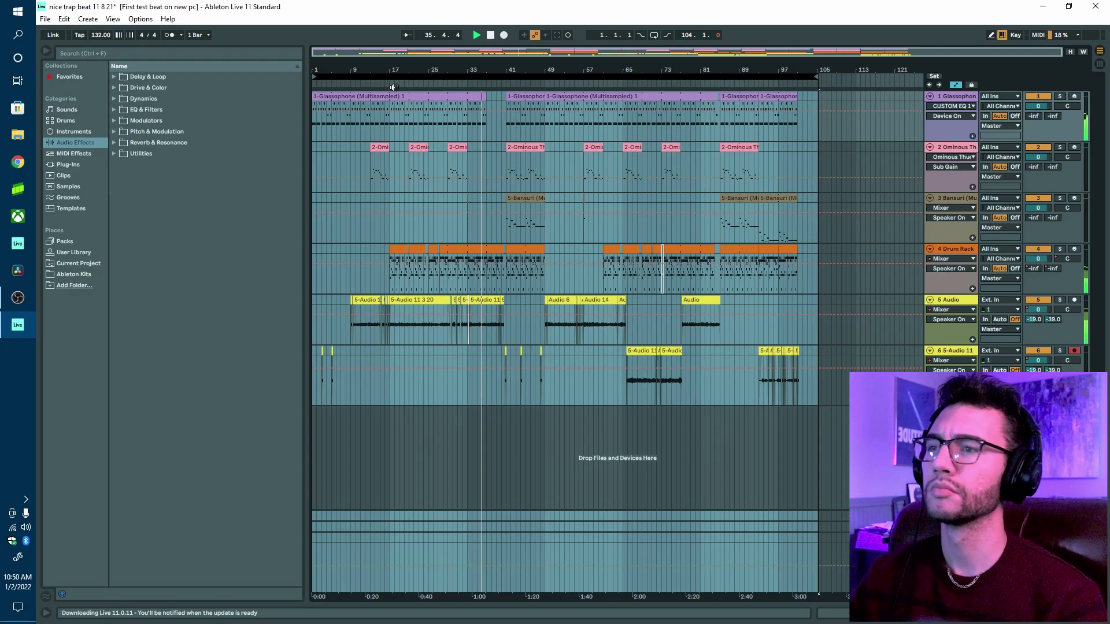
key("space")
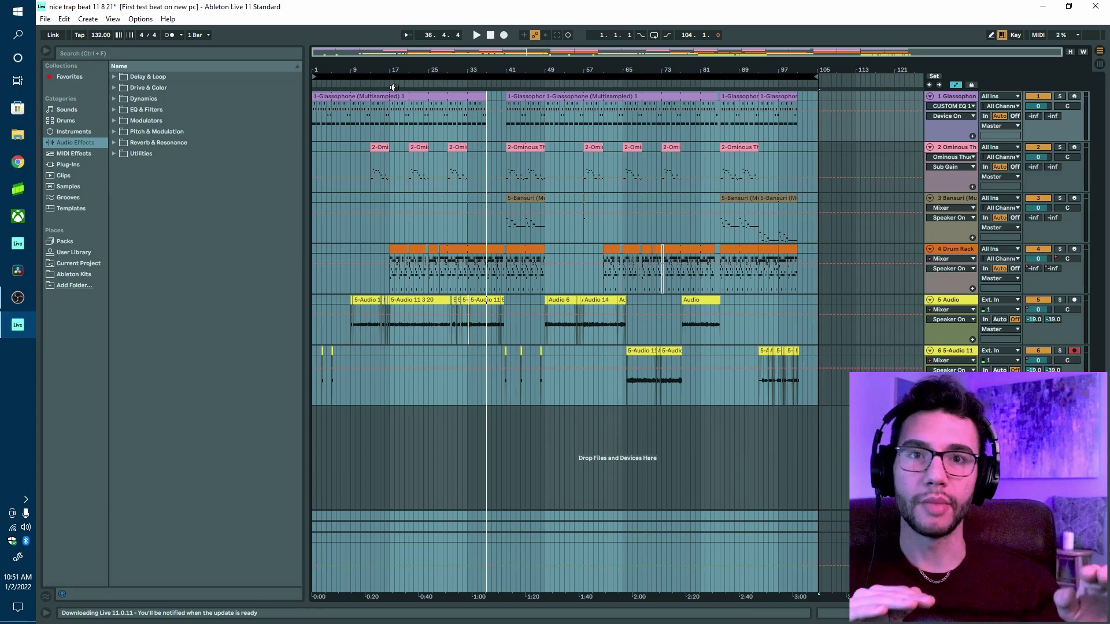
key("space")
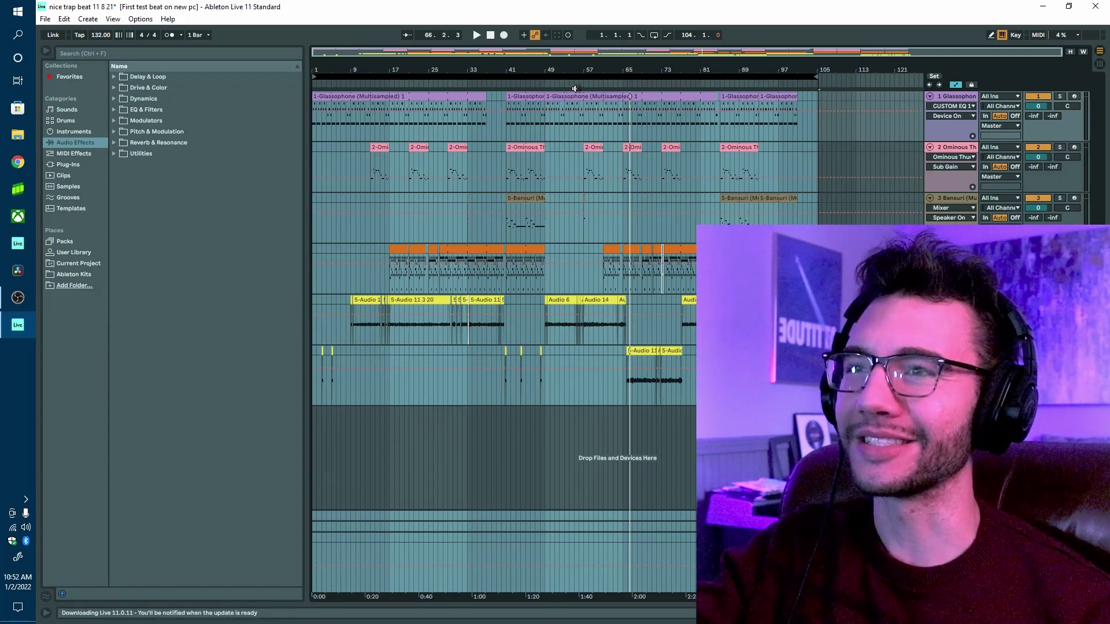
Listen to the second half of the arrangement from about bar 54 and again from about bar 69
left_click(575, 88)
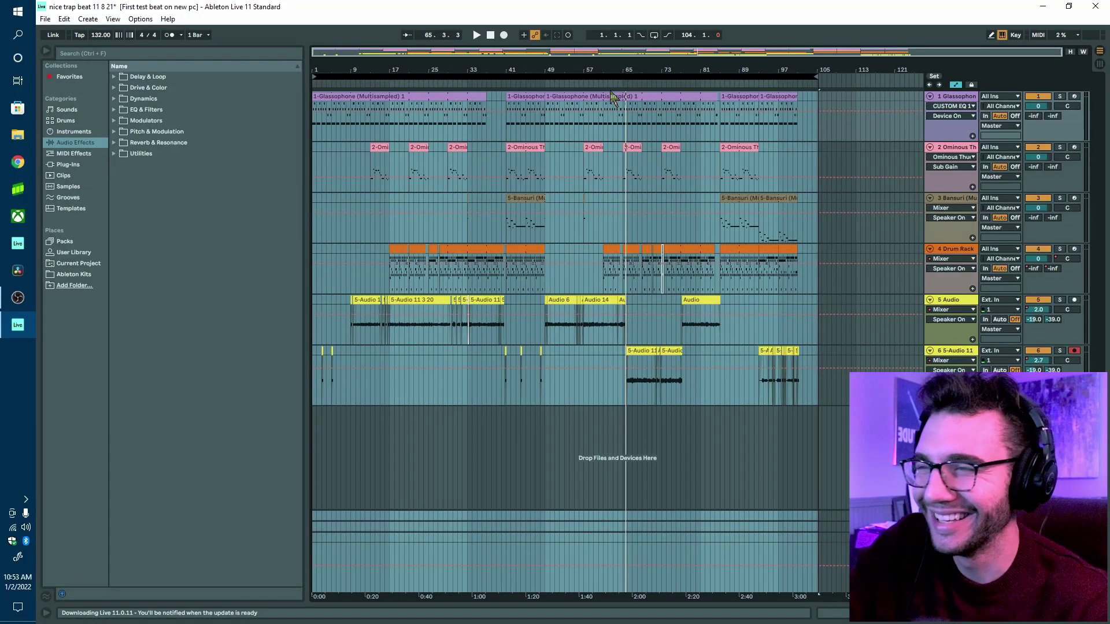
left_click(611, 105)
key("space")
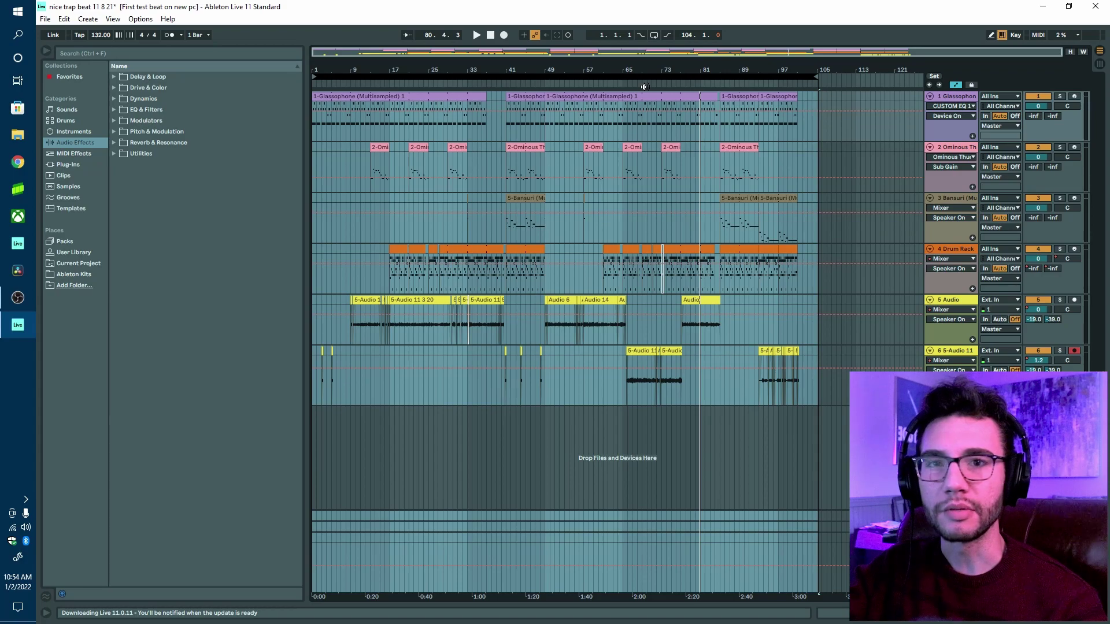
left_click(644, 87)
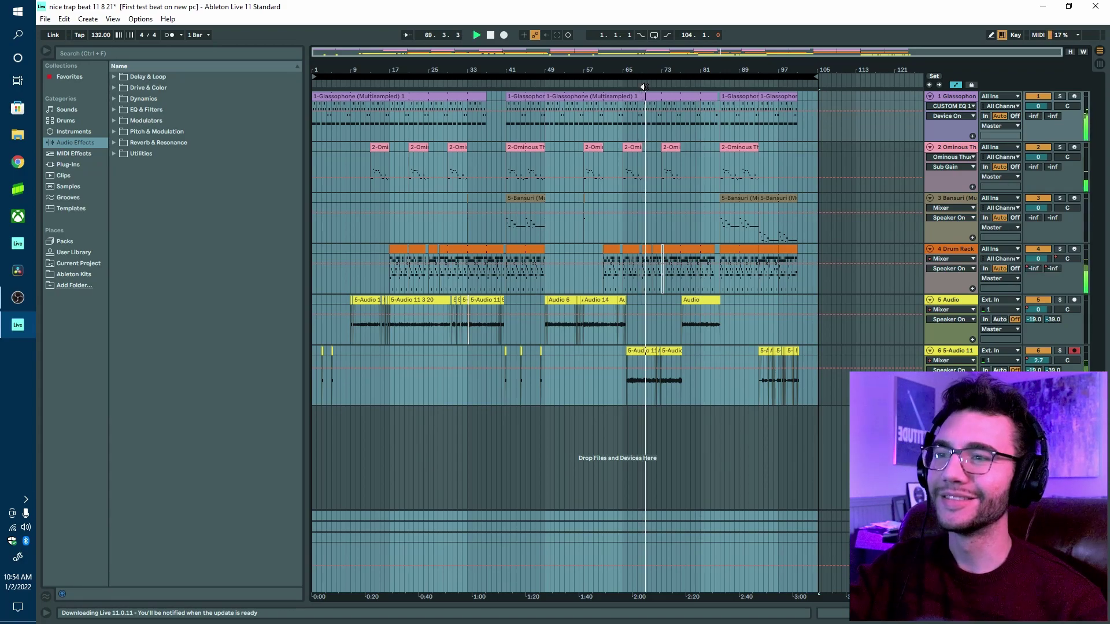